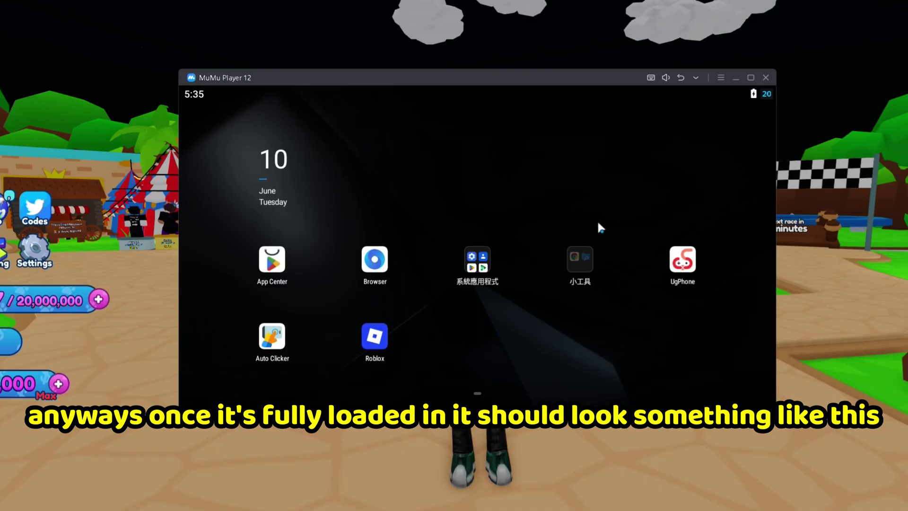
# - Open the Play Store from the system apps folder on the emulator's home screen
pyautogui.moveTo(458, 78); pyautogui.dragTo(479, 81)
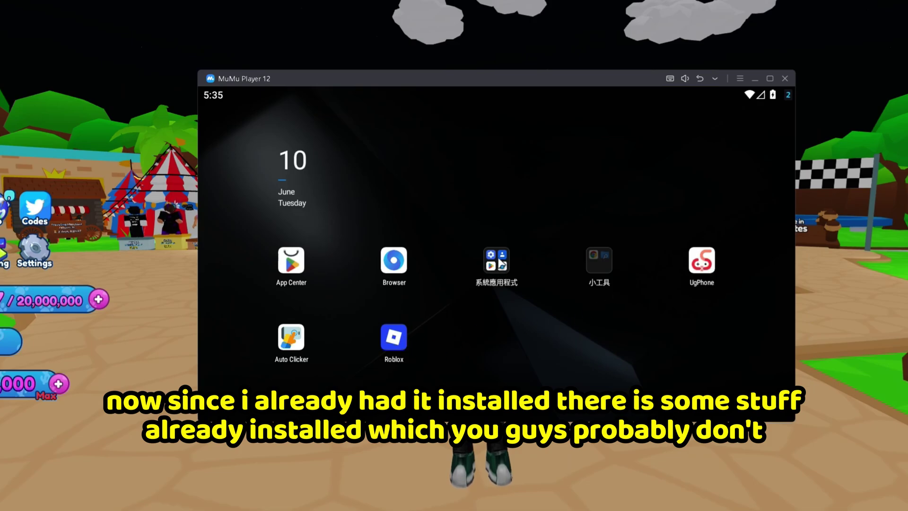
pyautogui.click(497, 283)
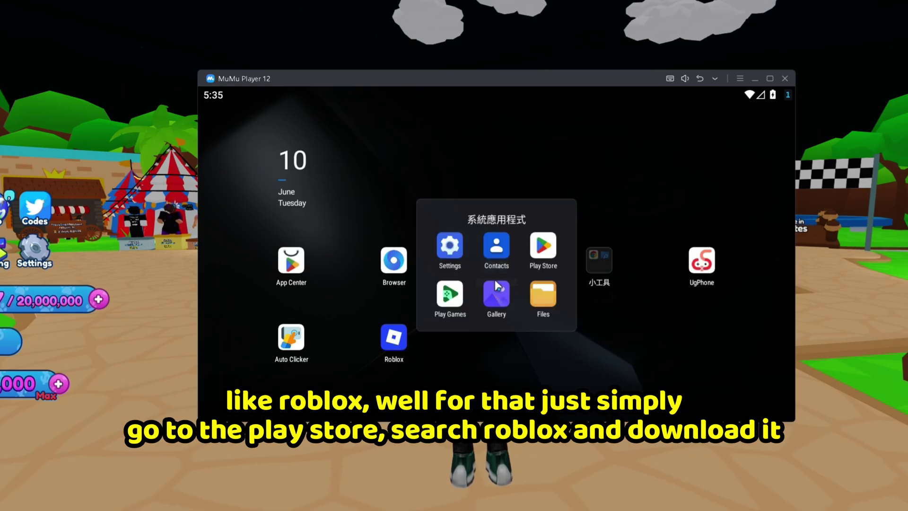
pyautogui.click(546, 247)
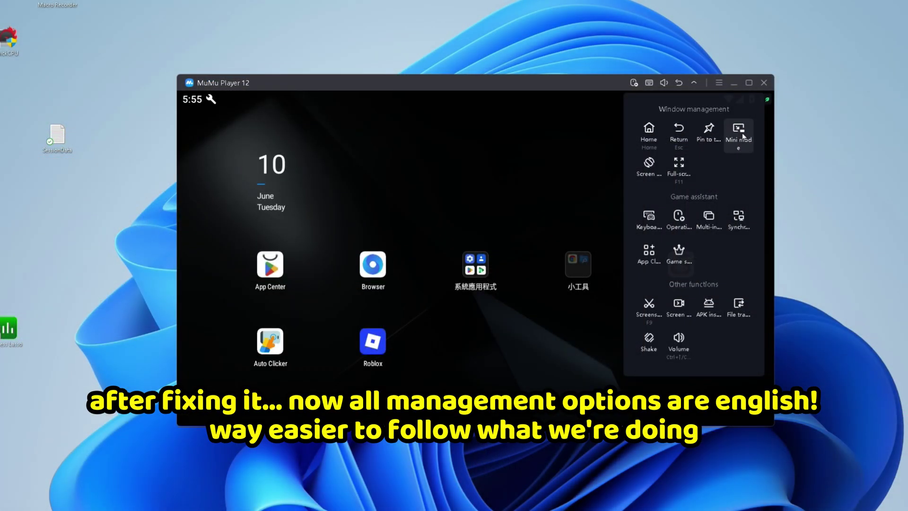
# - Search the Play Store for "roblox"
pyautogui.click(743, 136)
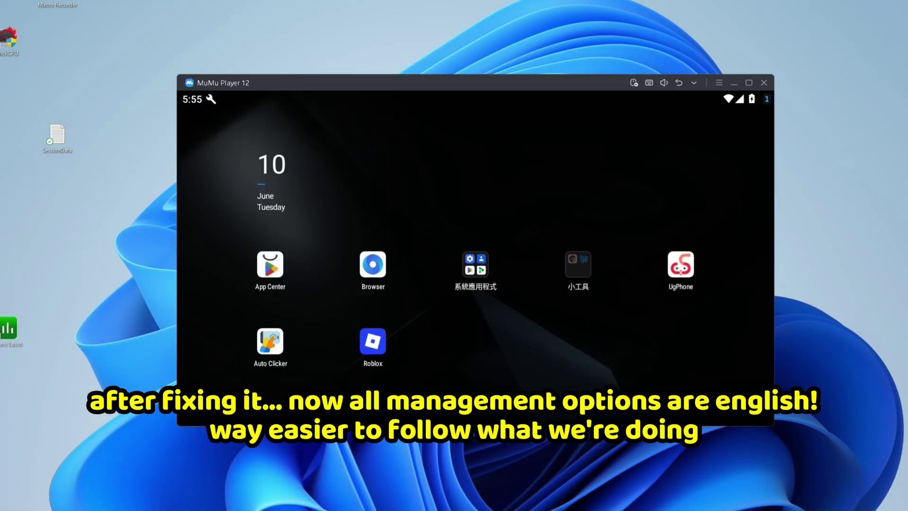
pyautogui.click(693, 83)
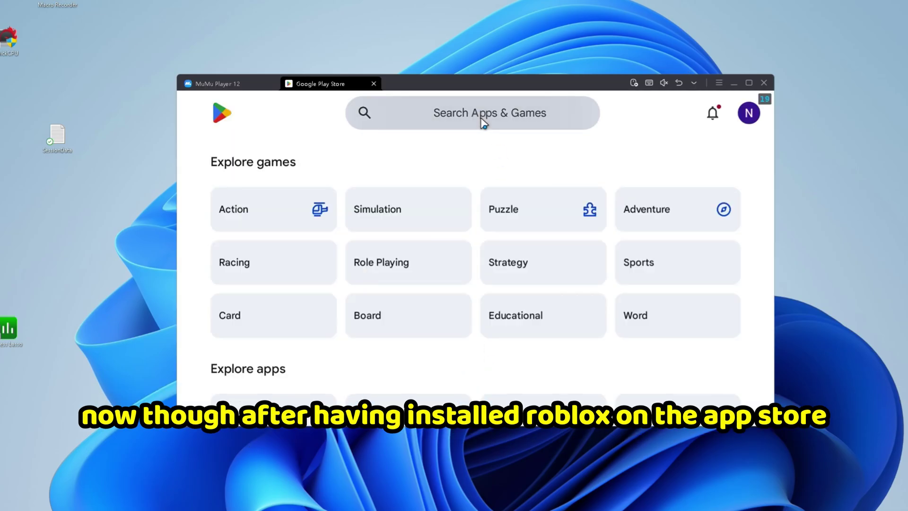
pyautogui.click(483, 122)
pyautogui.write('roblox')
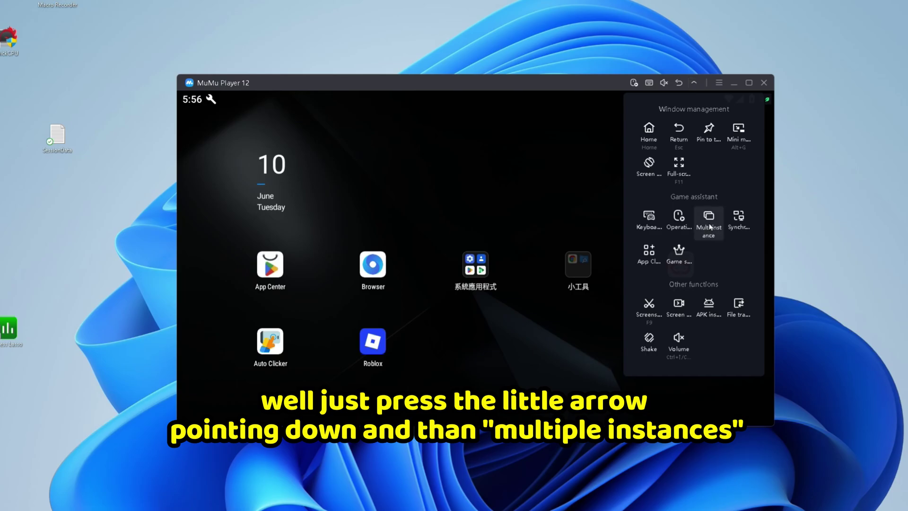
# - Open the multi-instance manager and exit the running MuMu Player 12 emulator
pyautogui.click(708, 220)
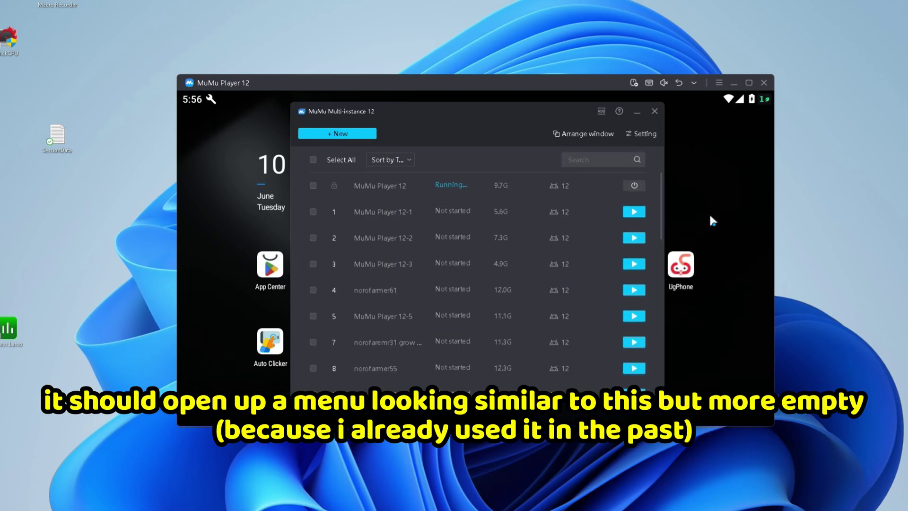
pyautogui.click(764, 84)
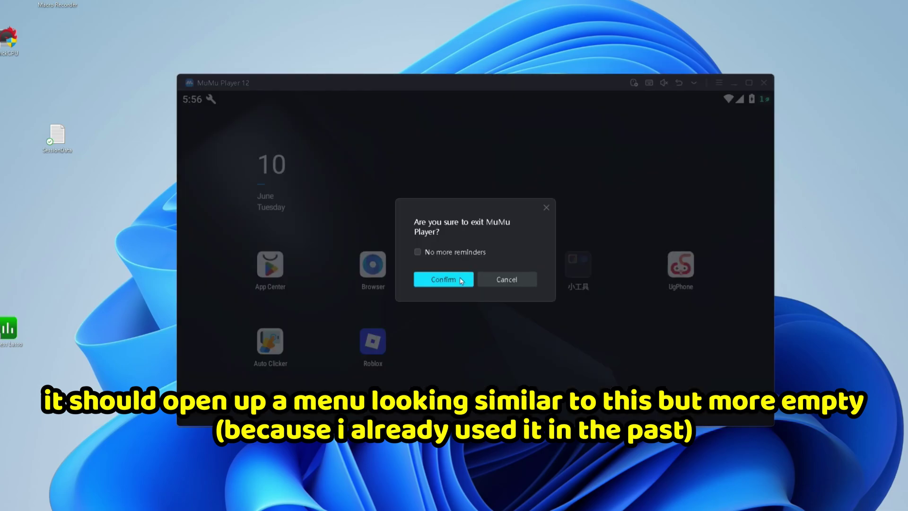
pyautogui.click(445, 280)
pyautogui.moveTo(438, 111); pyautogui.dragTo(447, 103)
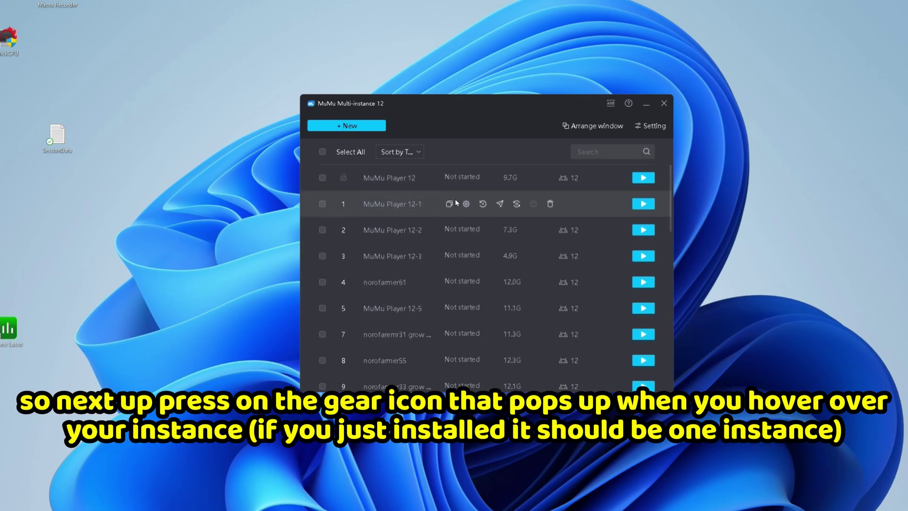
# - Open the settings of the MuMu Player 12-1 instance and choose the Low performance configuration
pyautogui.click(466, 204)
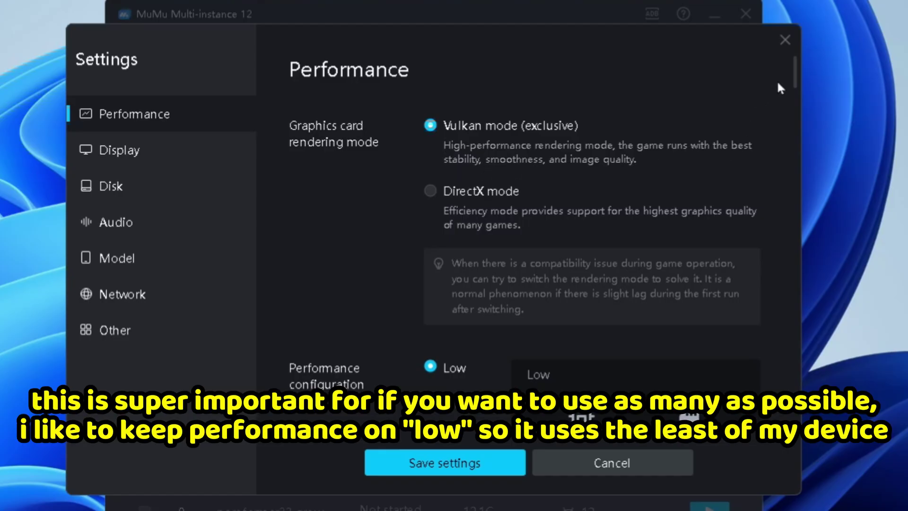
pyautogui.scroll(-5, 793, 80)
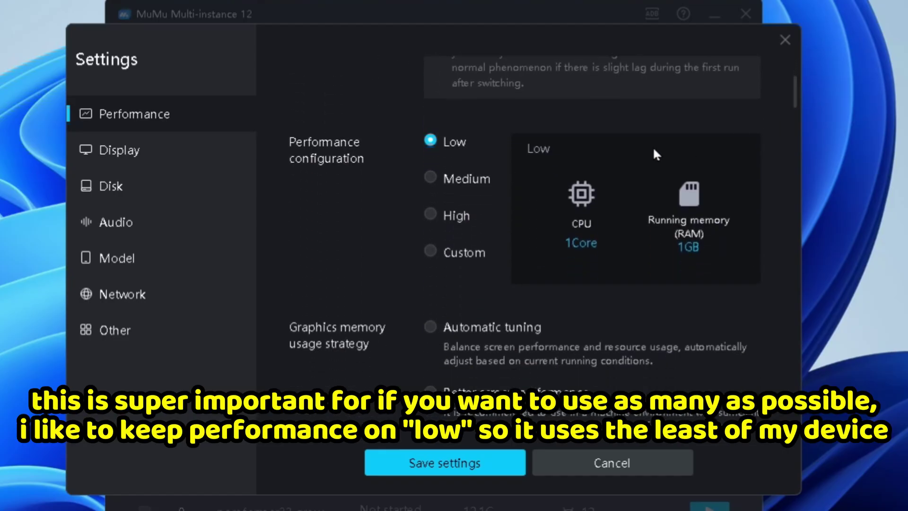
pyautogui.click(429, 179)
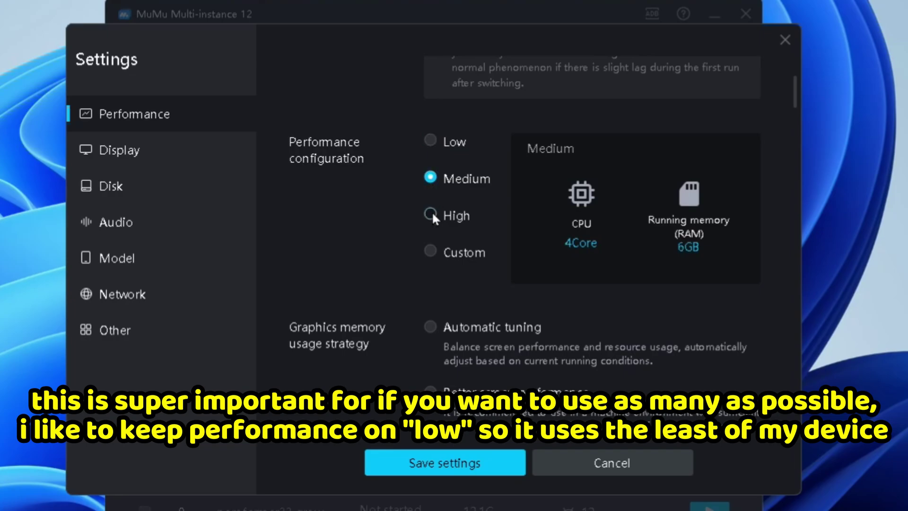
pyautogui.click(433, 215)
pyautogui.click(431, 140)
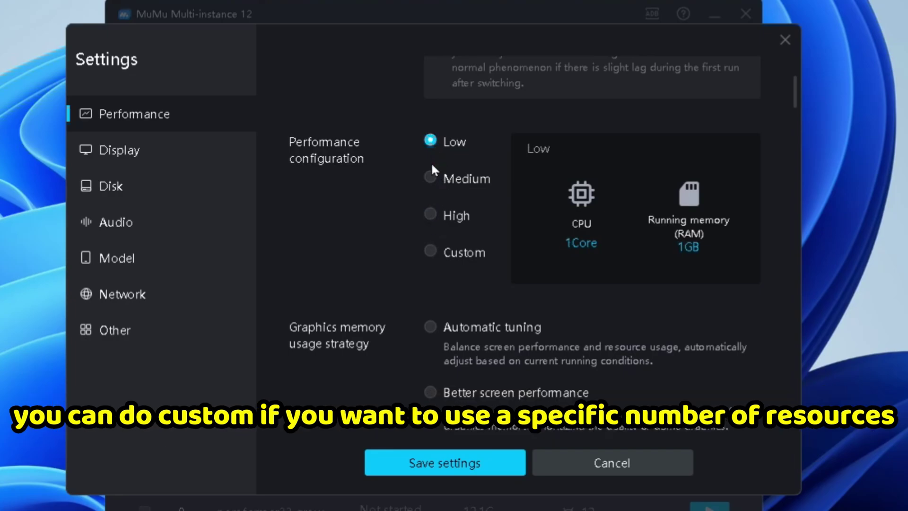
# - Review the graphics memory usage strategies and the resolution presets offered by the different display modes
pyautogui.moveTo(795, 98); pyautogui.dragTo(798, 119)
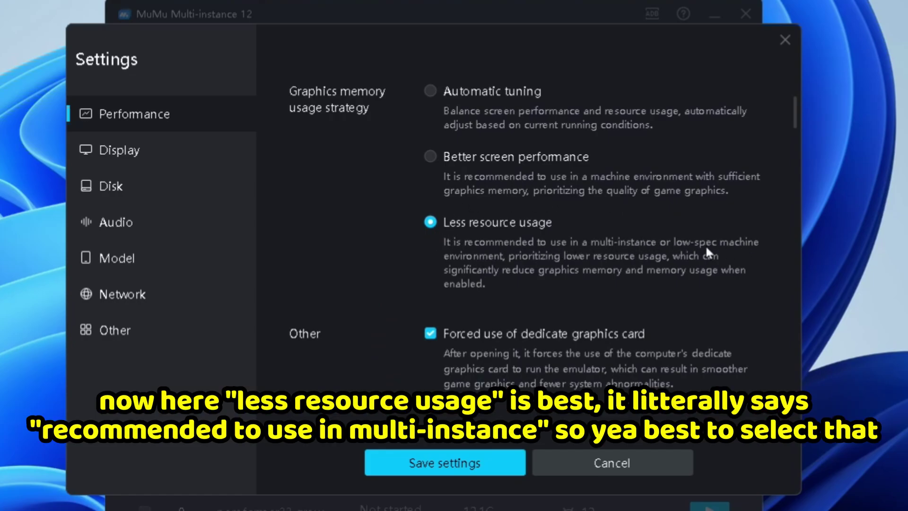
pyautogui.moveTo(795, 113); pyautogui.dragTo(794, 142)
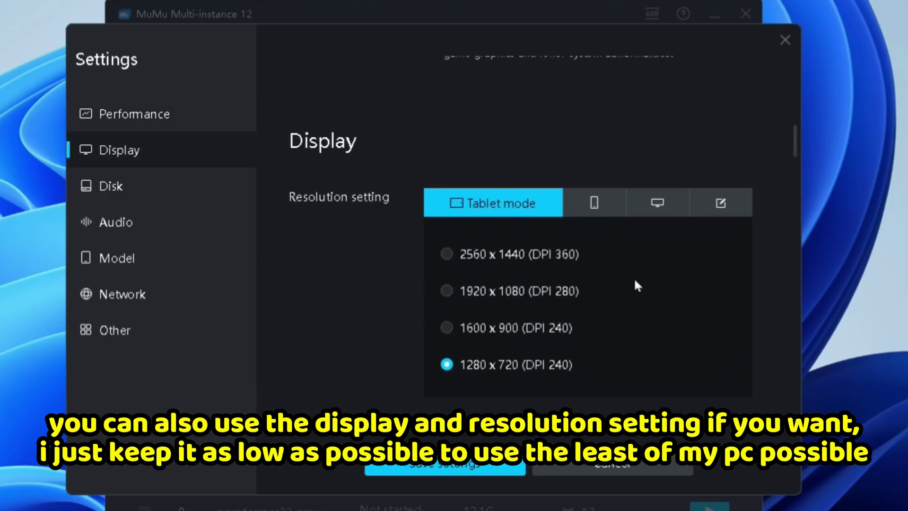
pyautogui.click(597, 203)
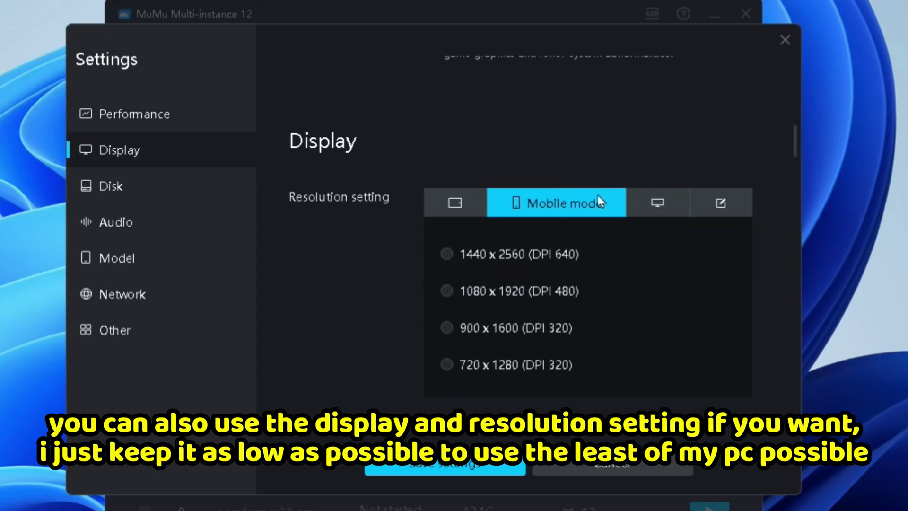
pyautogui.click(664, 203)
pyautogui.click(719, 203)
# - Set the instance's screen brightness to 29 and its screen style to Soft
pyautogui.scroll(-5, 503, 208)
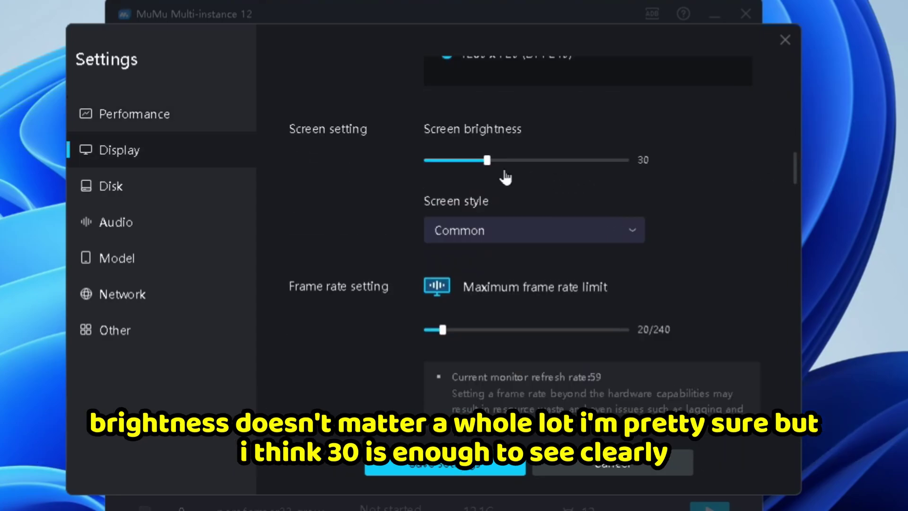
pyautogui.moveTo(493, 161)
pyautogui.mouseDown()
pyautogui.moveTo(521, 161)
pyautogui.moveTo(484, 160)
pyautogui.mouseUp()
pyautogui.click(496, 230)
pyautogui.click(501, 372)
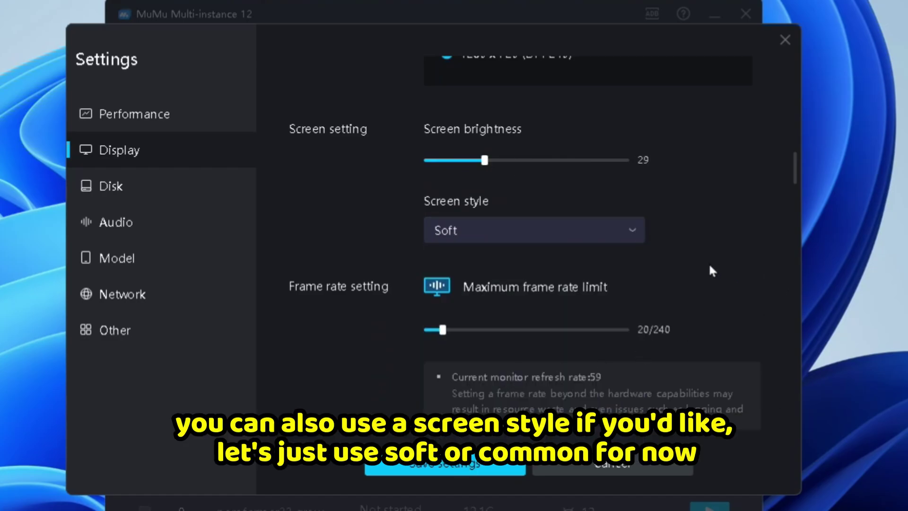
# - Set the maximum frame rate limit to 30 with dynamic frame rate adjustment enabled
pyautogui.moveTo(795, 171); pyautogui.dragTo(795, 183)
pyautogui.moveTo(446, 201); pyautogui.dragTo(455, 226)
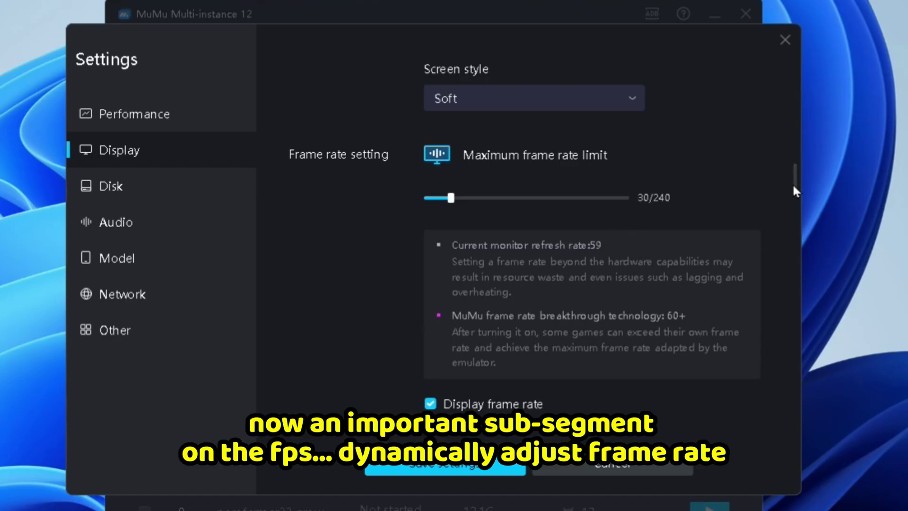
pyautogui.moveTo(795, 191); pyautogui.dragTo(792, 204)
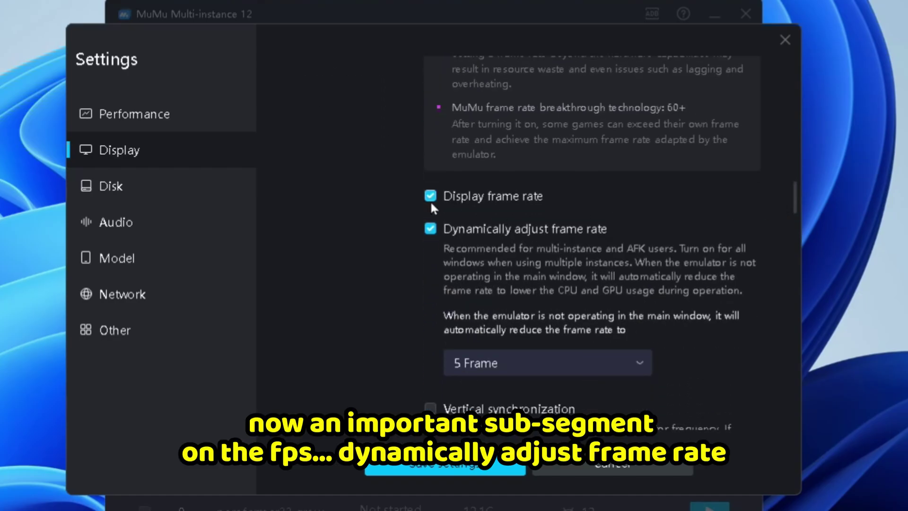
pyautogui.click(430, 229)
pyautogui.click(428, 226)
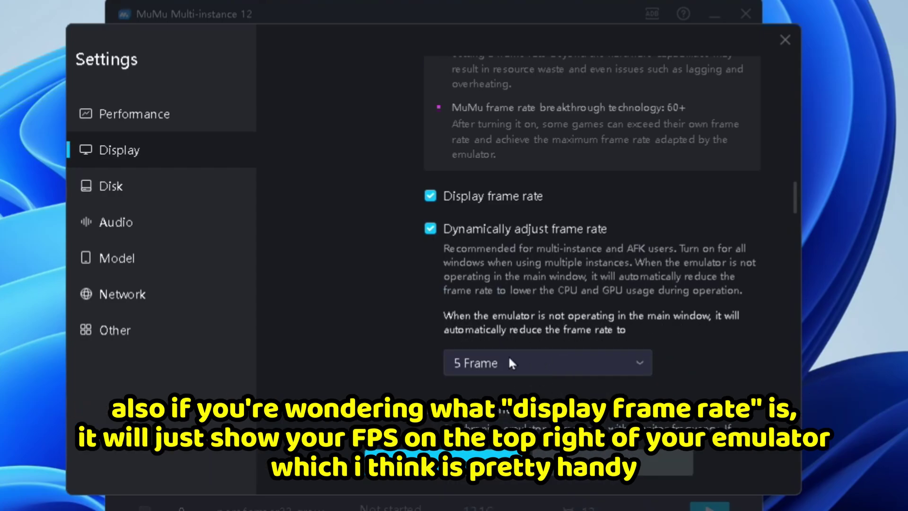
# - Examine the available preset mobile brands and Samsung phone models in the instance settings
pyautogui.scroll(5, 796, 201)
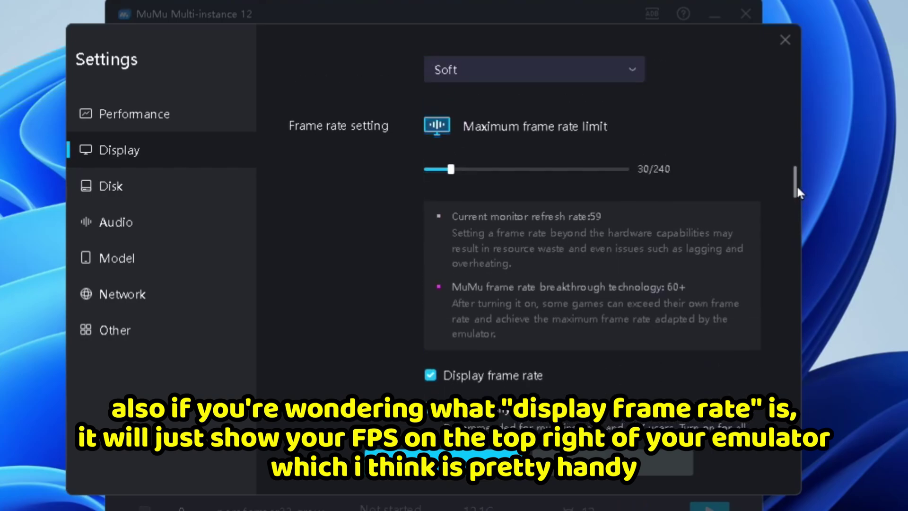
pyautogui.moveTo(793, 185); pyautogui.dragTo(788, 225)
pyautogui.scroll(-3, 707, 204)
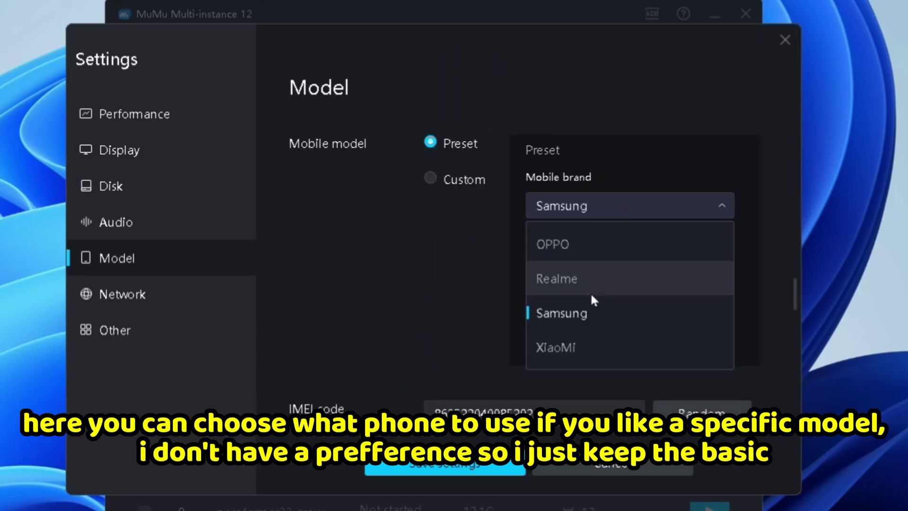
pyautogui.click(468, 296)
pyautogui.click(651, 279)
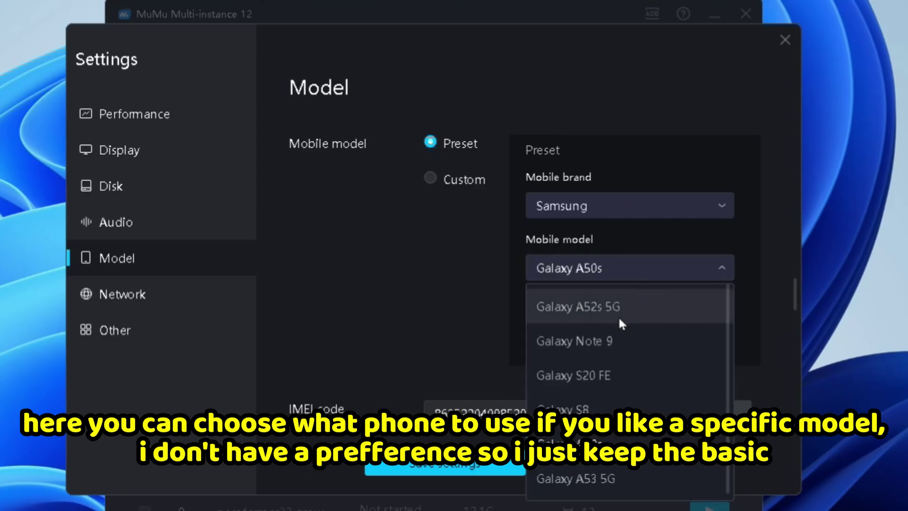
pyautogui.click(365, 301)
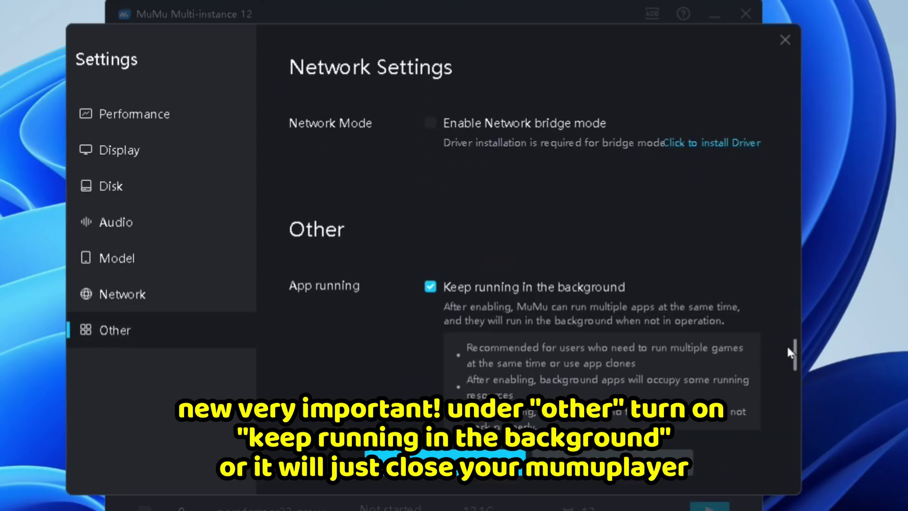
# - Set the exit behaviour to Exit directly and save the instance settings
pyautogui.moveTo(787, 344); pyautogui.dragTo(785, 362)
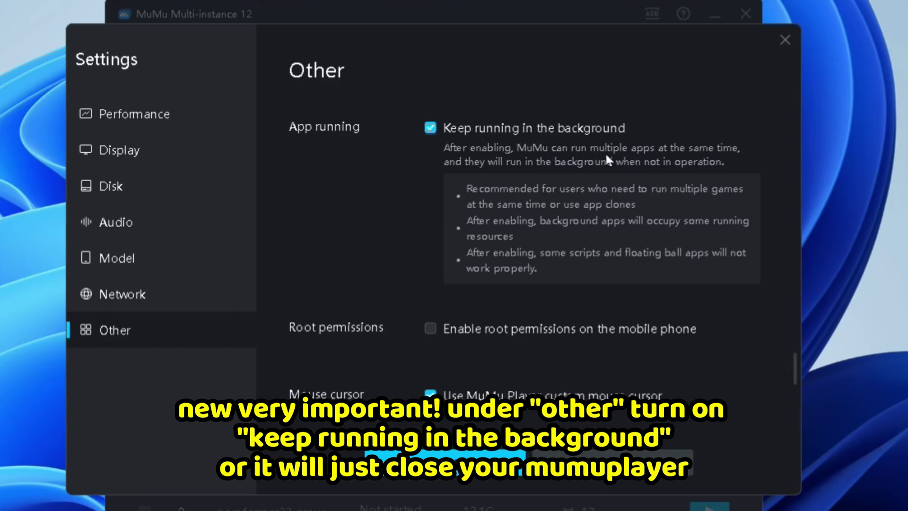
pyautogui.scroll(-10, 460, 354)
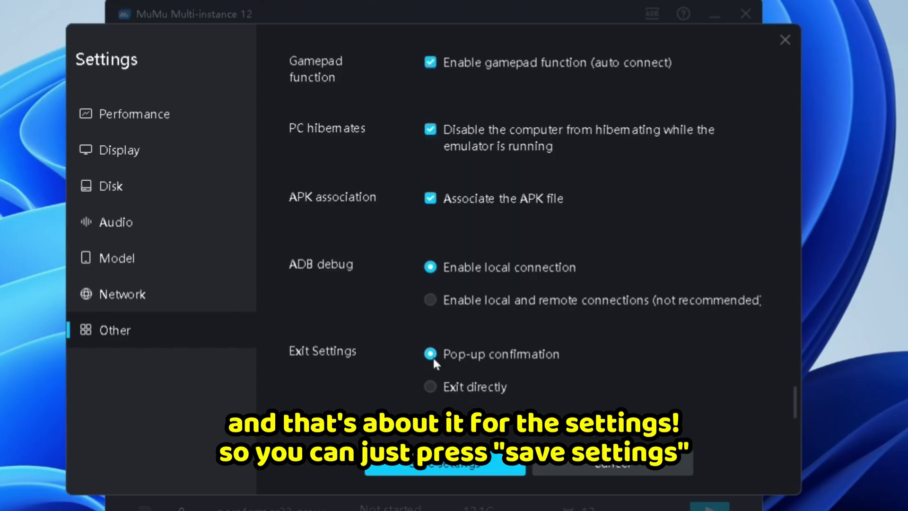
pyautogui.click(431, 387)
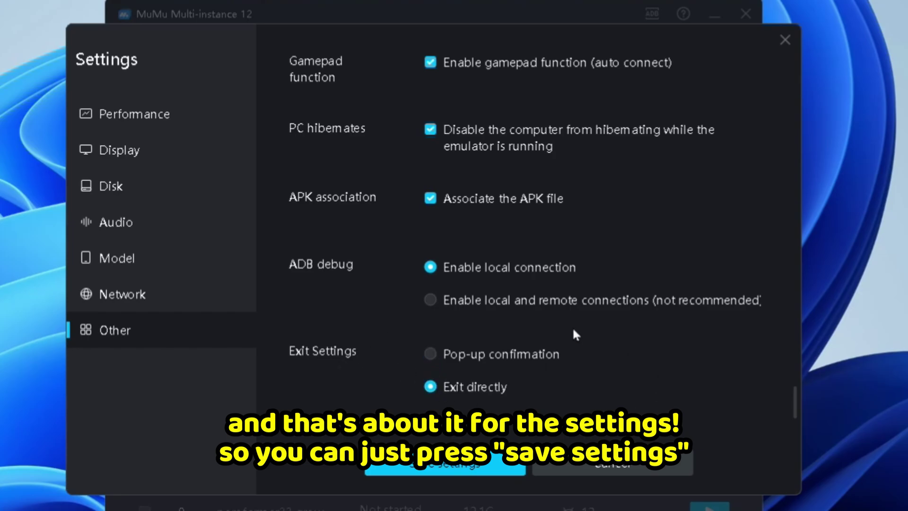
pyautogui.click(431, 354)
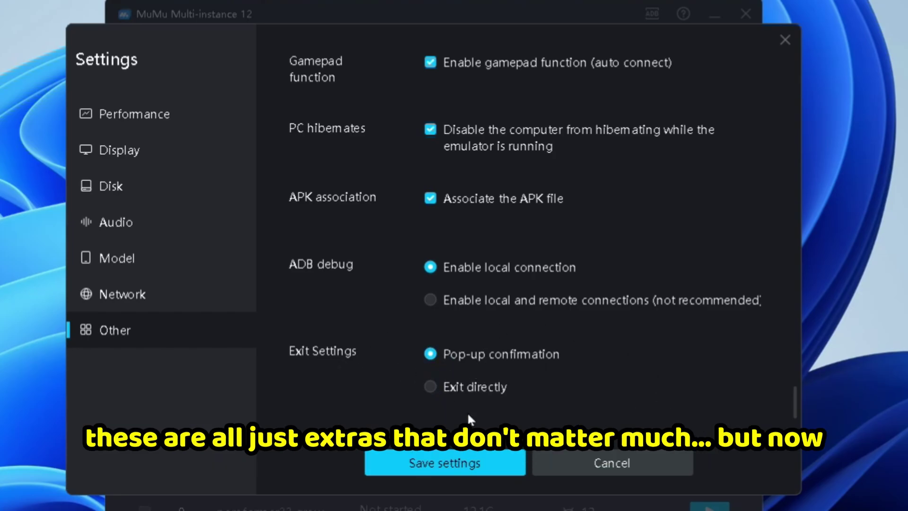
pyautogui.click(450, 388)
pyautogui.click(458, 463)
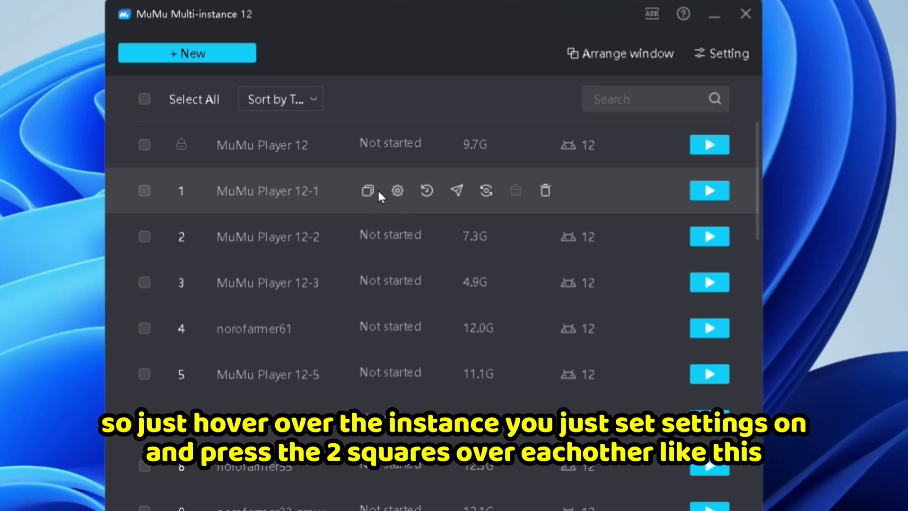
# - Duplicate the MuMu Player 12-1 instance and select the new copy together with instance 19
pyautogui.click(367, 191)
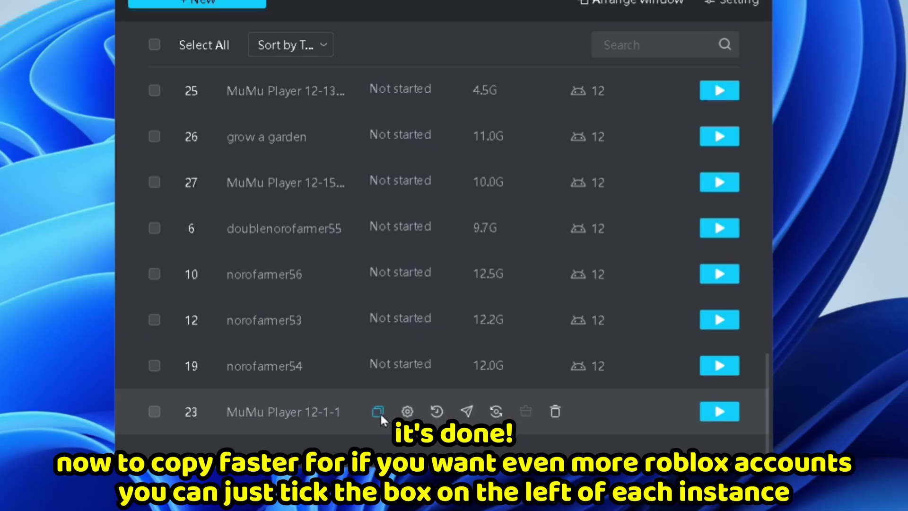
pyautogui.click(153, 411)
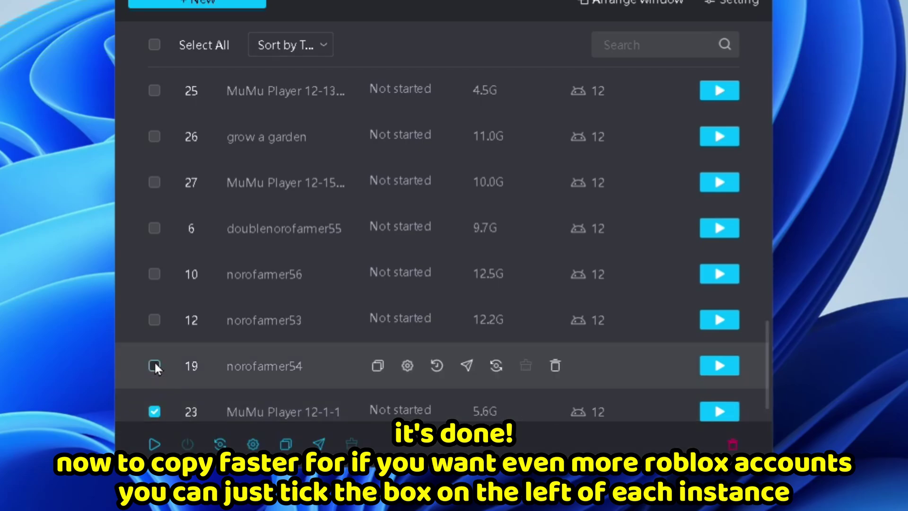
pyautogui.click(155, 365)
# - Add instances 1, 4 and 8 to the selection and launch all selected instances together
pyautogui.scroll(-1, 212, 369)
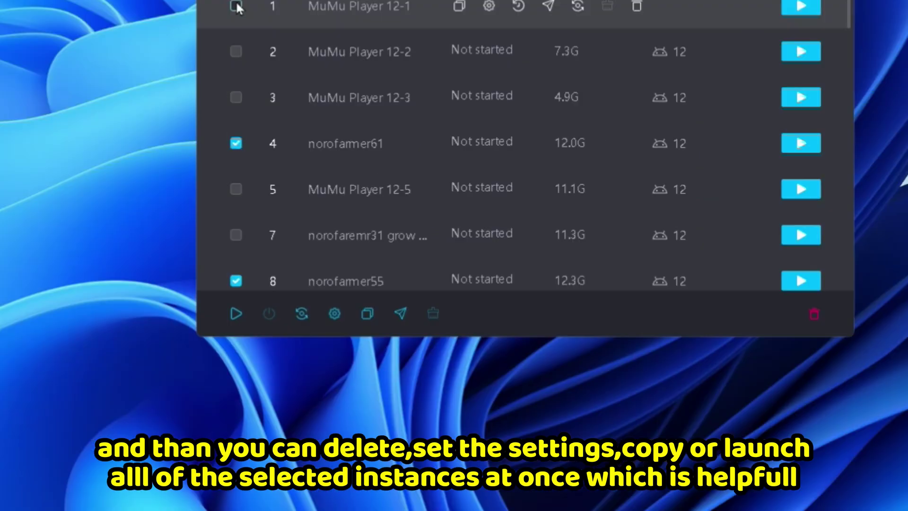
pyautogui.click(236, 6)
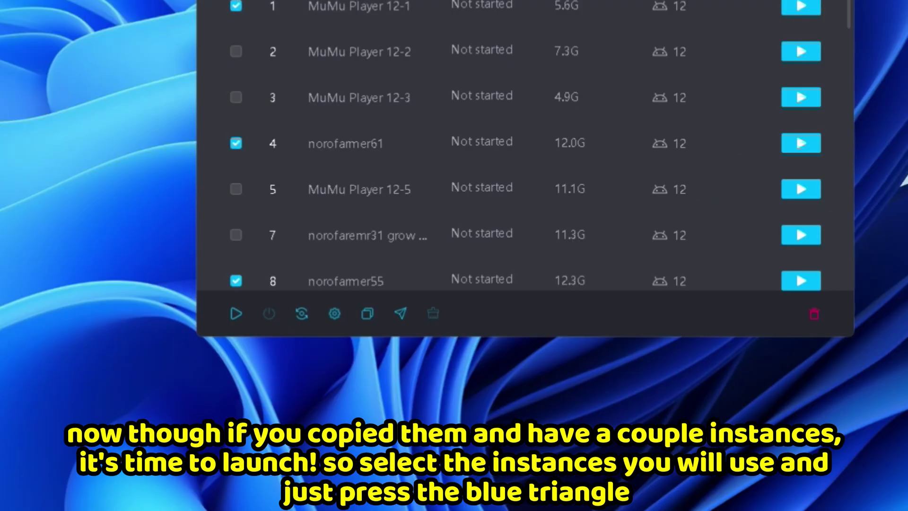
pyautogui.click(236, 313)
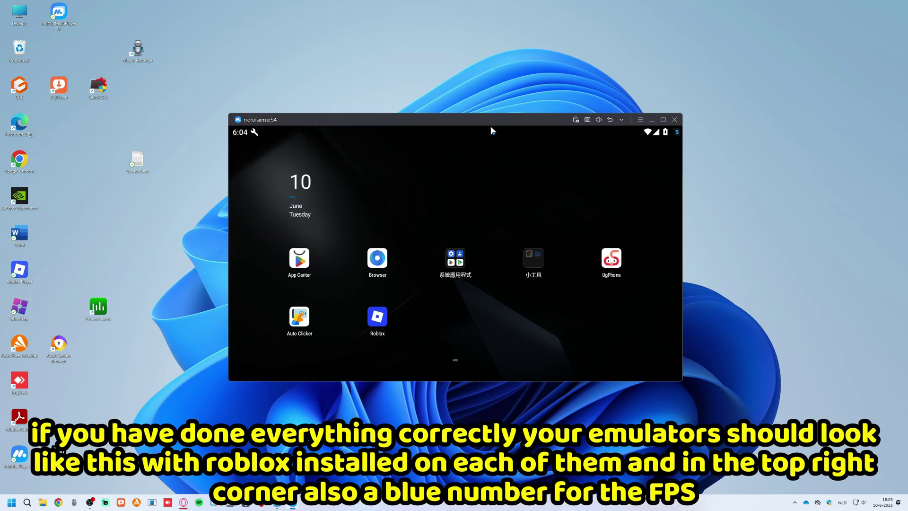
# - Move the norofarmer54 emulator window to the upper-left corner of the desktop
pyautogui.moveTo(460, 120); pyautogui.dragTo(267, 17)
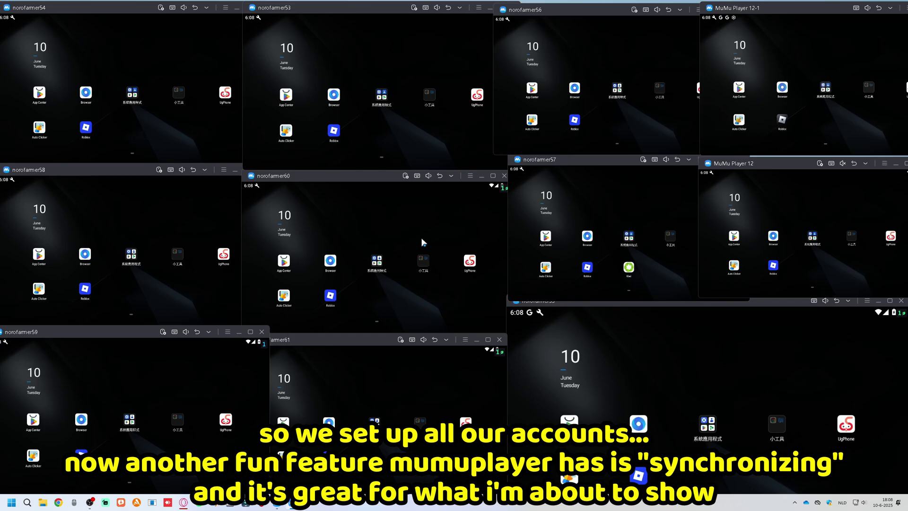
# - Open the Synchronizer on the norofarmer60 instance, select all running instances and start synchronizing them
pyautogui.click(587, 211)
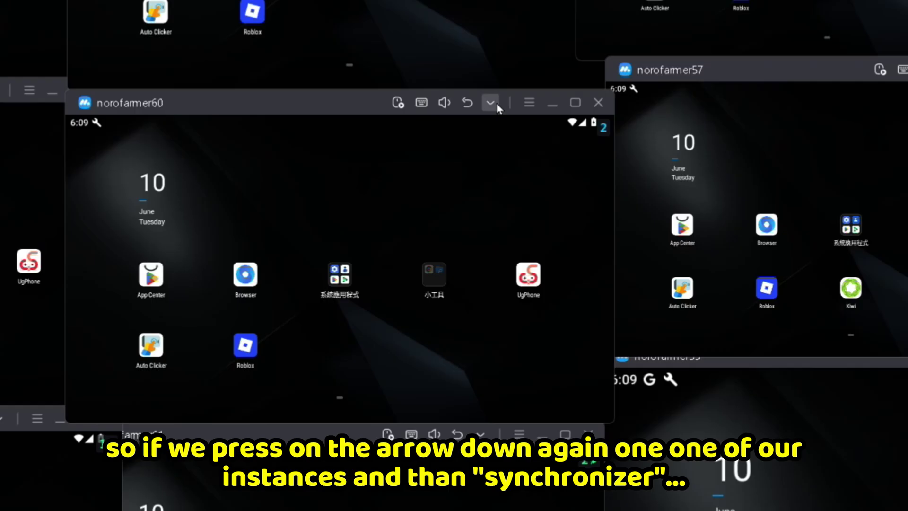
pyautogui.click(452, 176)
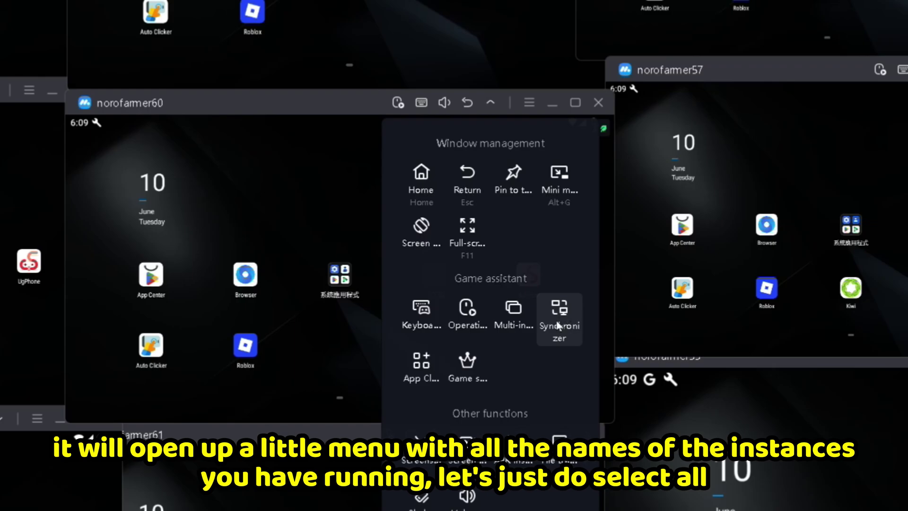
pyautogui.click(568, 334)
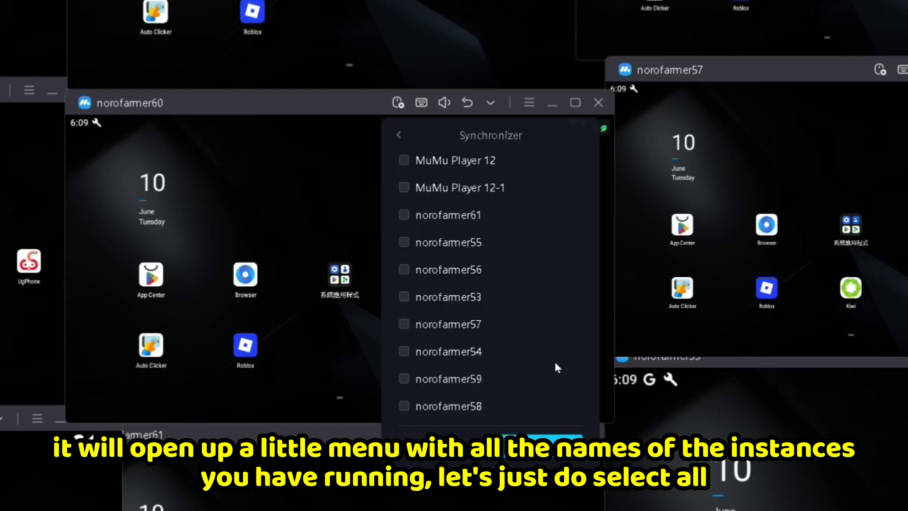
pyautogui.click(406, 444)
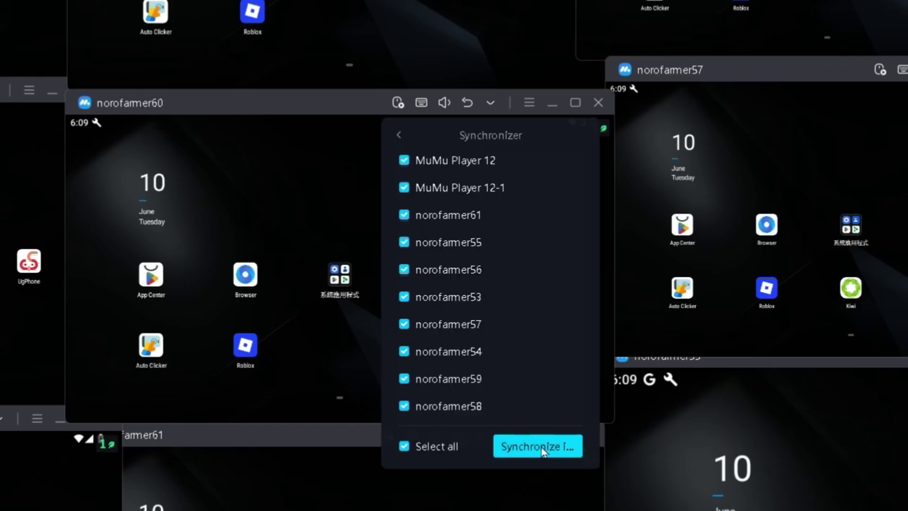
pyautogui.click(538, 443)
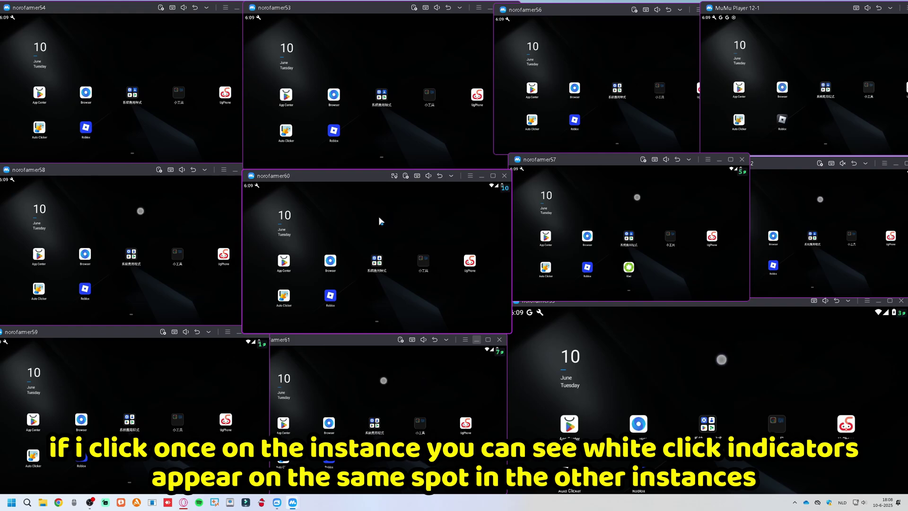
# - Test synchronized input on an empty area of norofarmer60's home screen and launch Roblox on all instances
pyautogui.click(379, 222)
pyautogui.moveTo(378, 223)
pyautogui.mouseDown()
pyautogui.moveTo(396, 220)
pyautogui.moveTo(385, 229)
pyautogui.mouseUp()
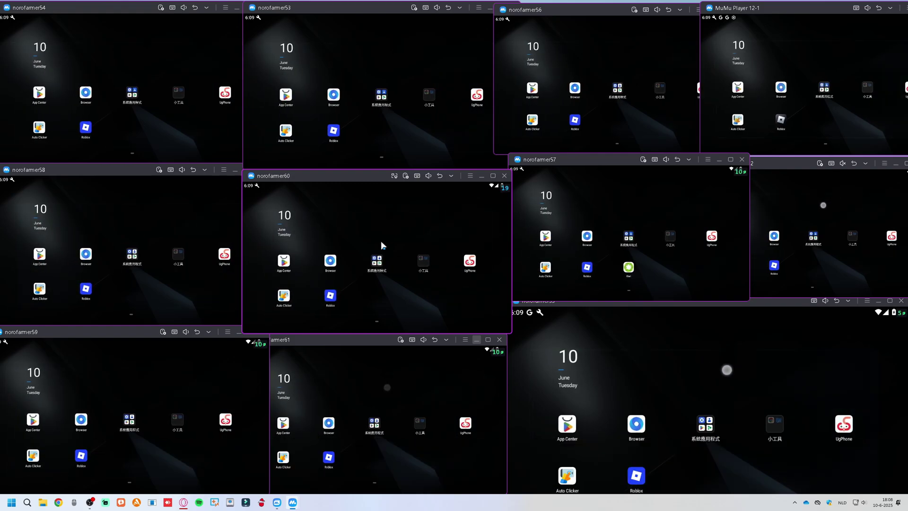
pyautogui.click(331, 297)
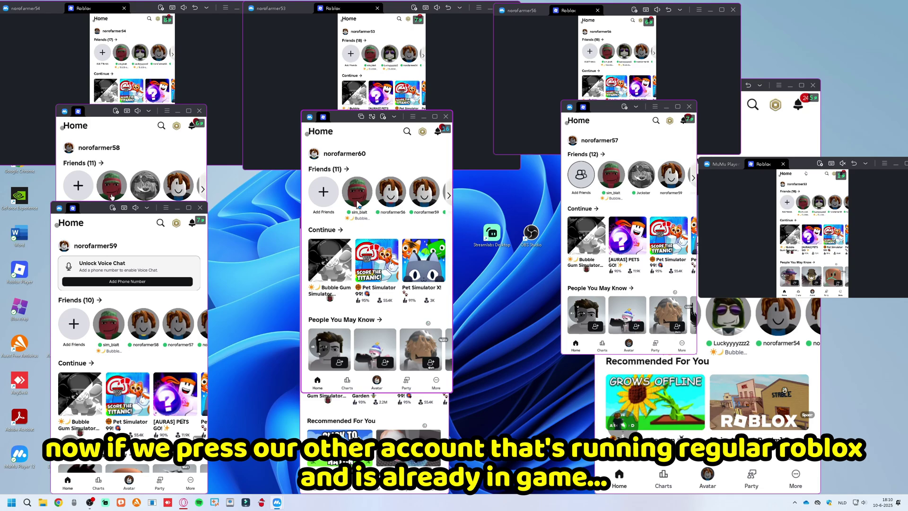
# - Open the in-game friend's options from the Roblox home page and join their Bubble Gum Simulator INFINITY game on the synchronized accounts
pyautogui.click(358, 203)
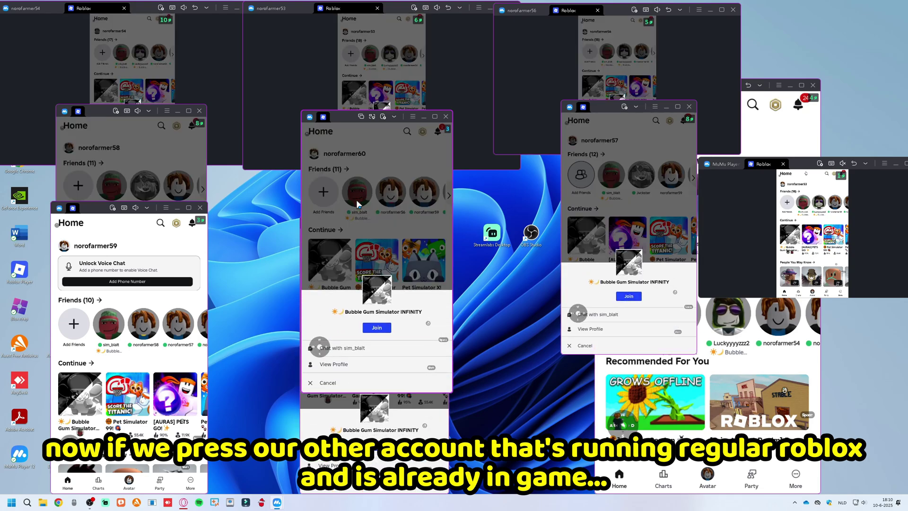
pyautogui.click(356, 199)
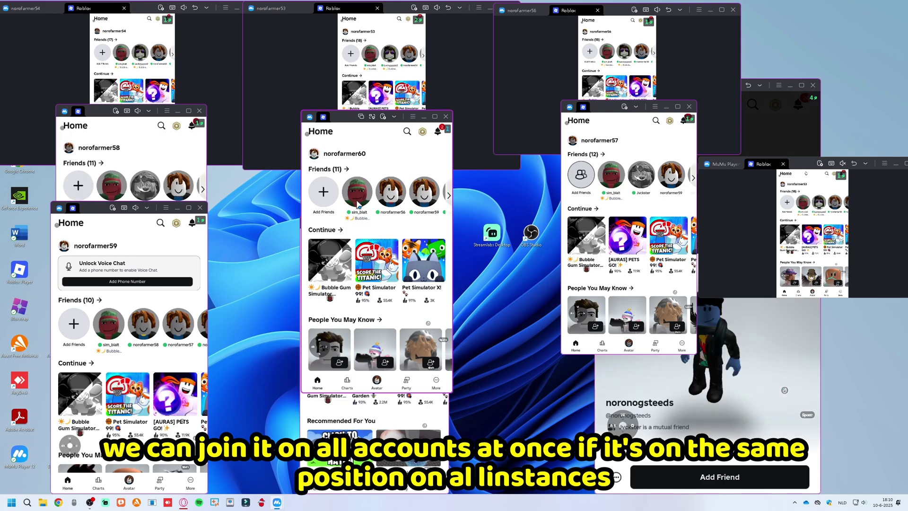
pyautogui.click(357, 203)
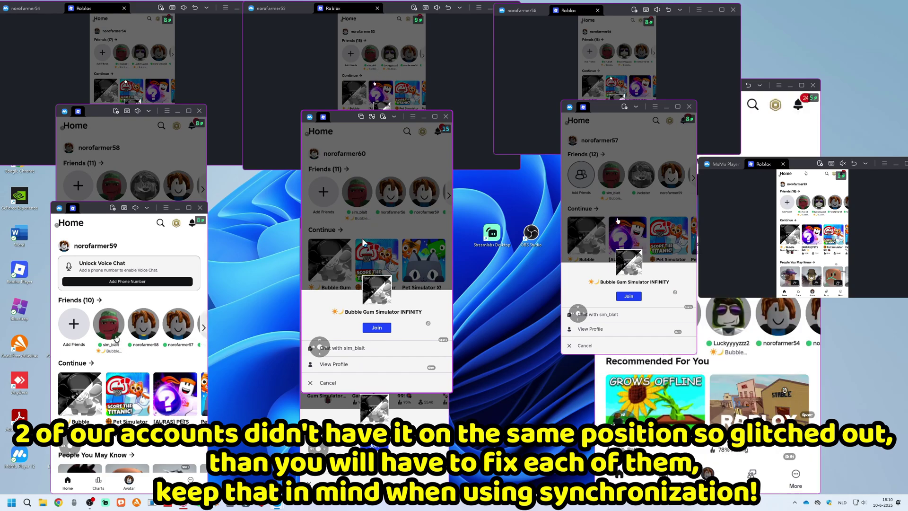
pyautogui.click(373, 325)
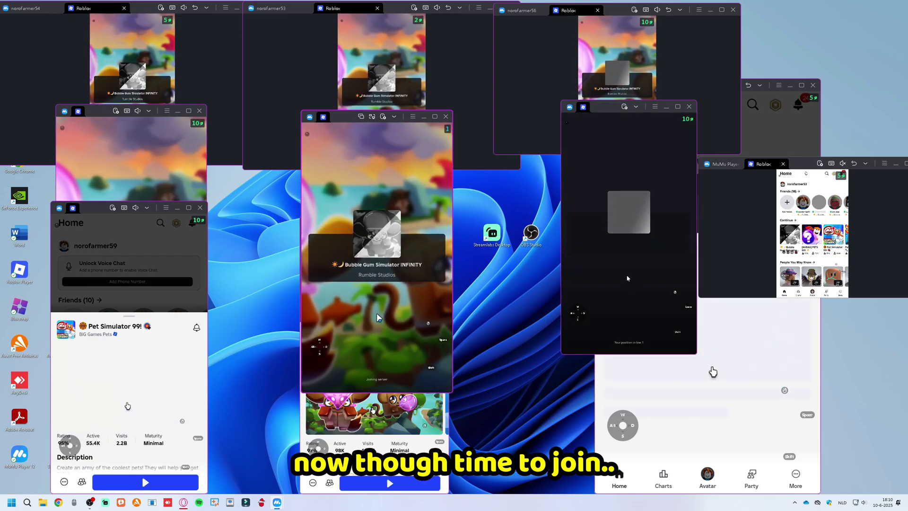
pyautogui.click(372, 116)
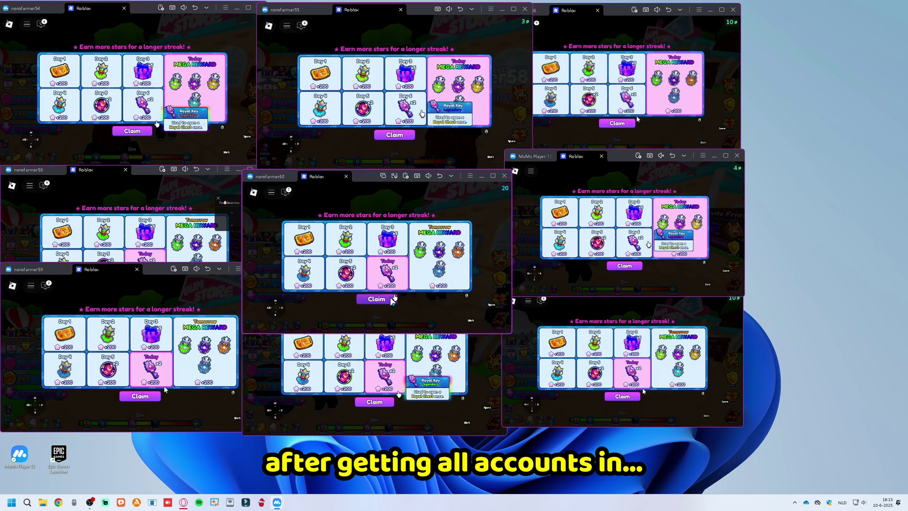
# - Claim the daily streak reward on the synchronized accounts and close the Rewards window
pyautogui.click(385, 300)
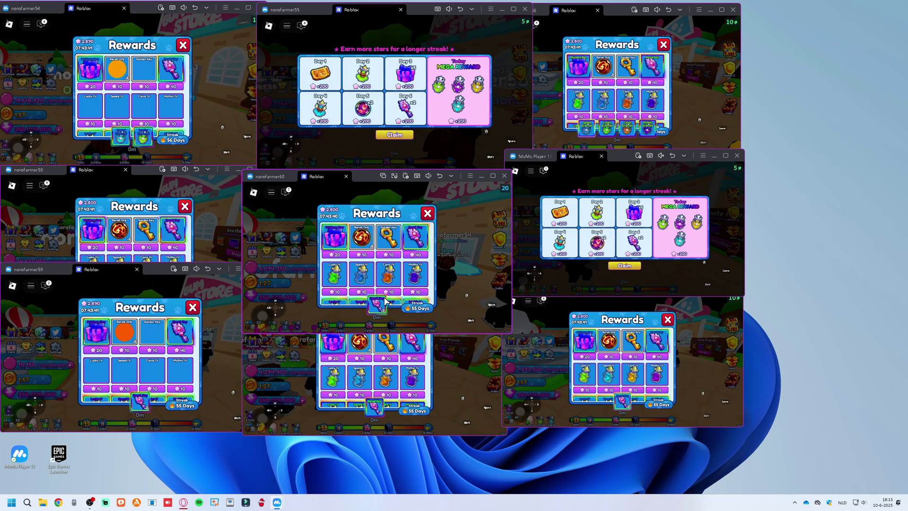
pyautogui.click(429, 215)
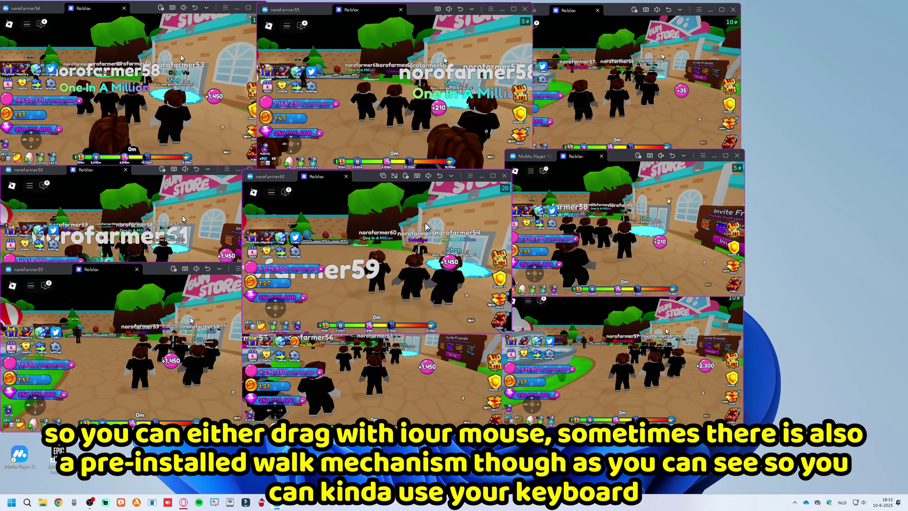
# - Turn the synchronized characters away from the Gum Store and walk them toward the Dark Egg
pyautogui.press('a')
pyautogui.press('a')
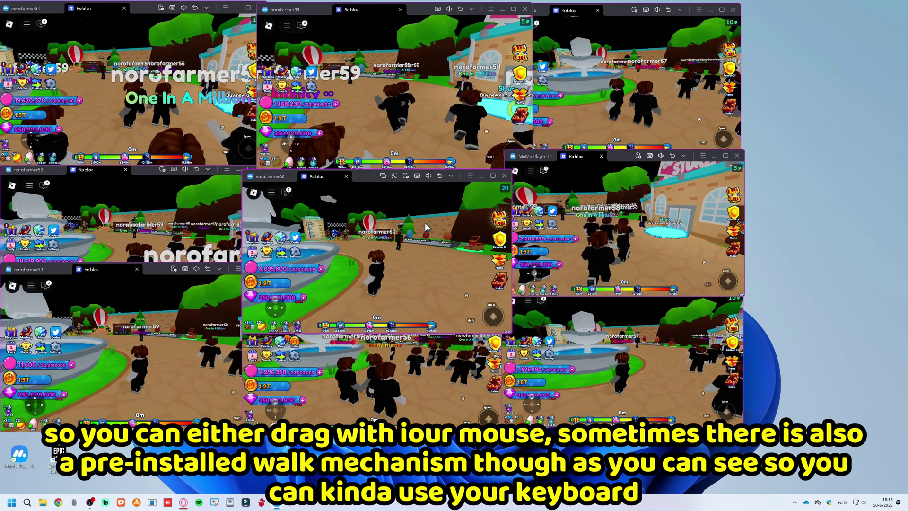
pyautogui.press('w')
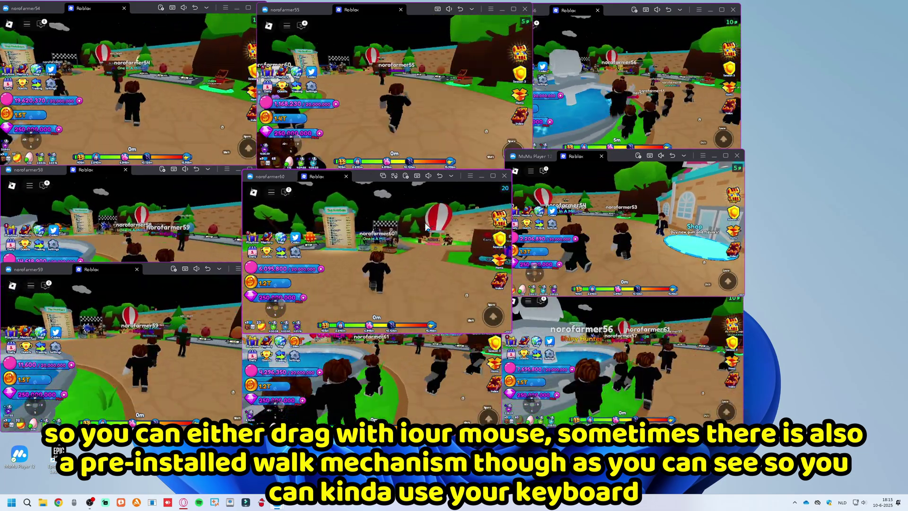
pyautogui.press('w')
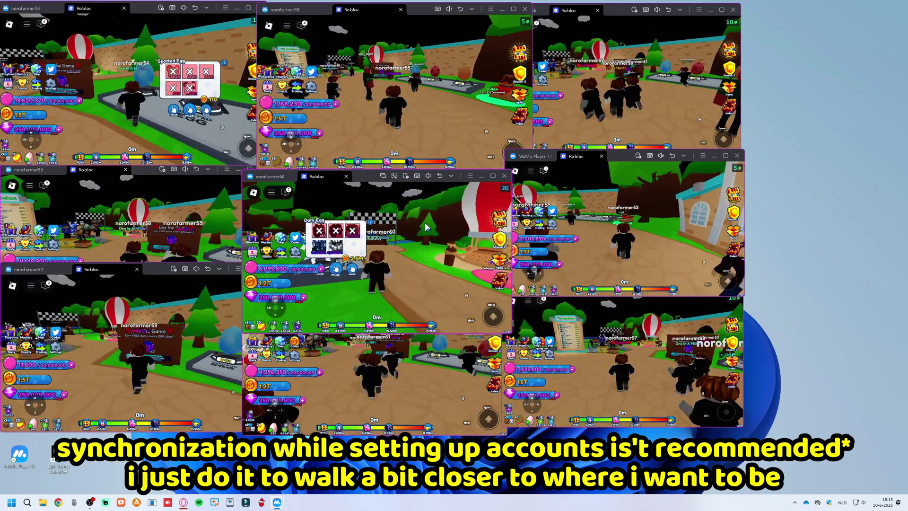
pyautogui.press('w')
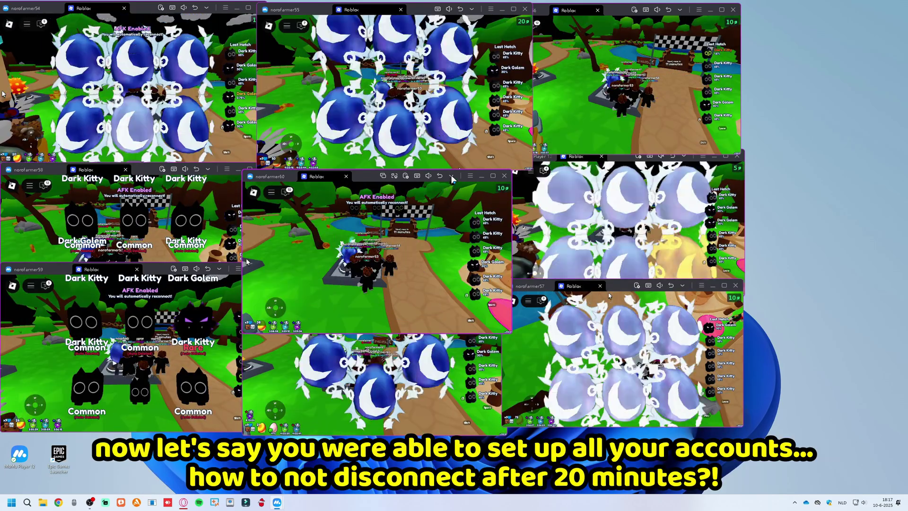
# - Open the Operation recorder on the norofarmer60 instance
pyautogui.click(451, 176)
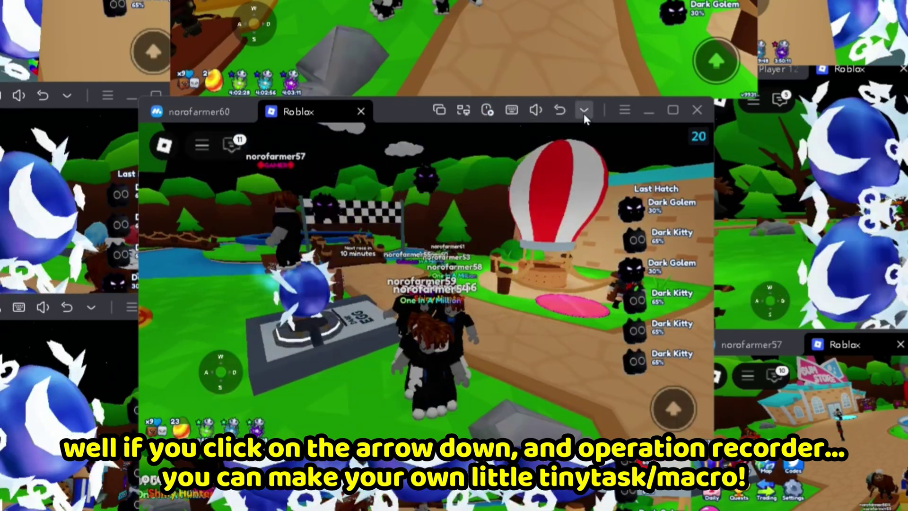
pyautogui.click(584, 110)
pyautogui.click(560, 329)
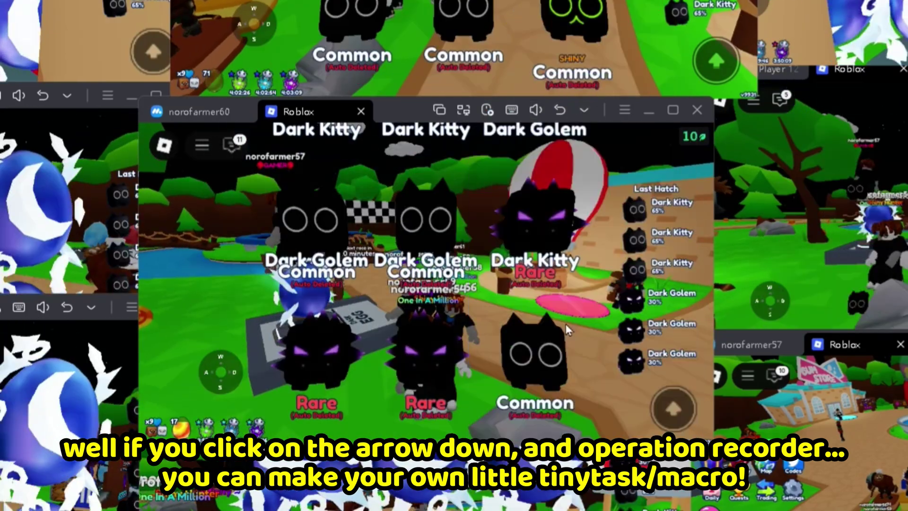